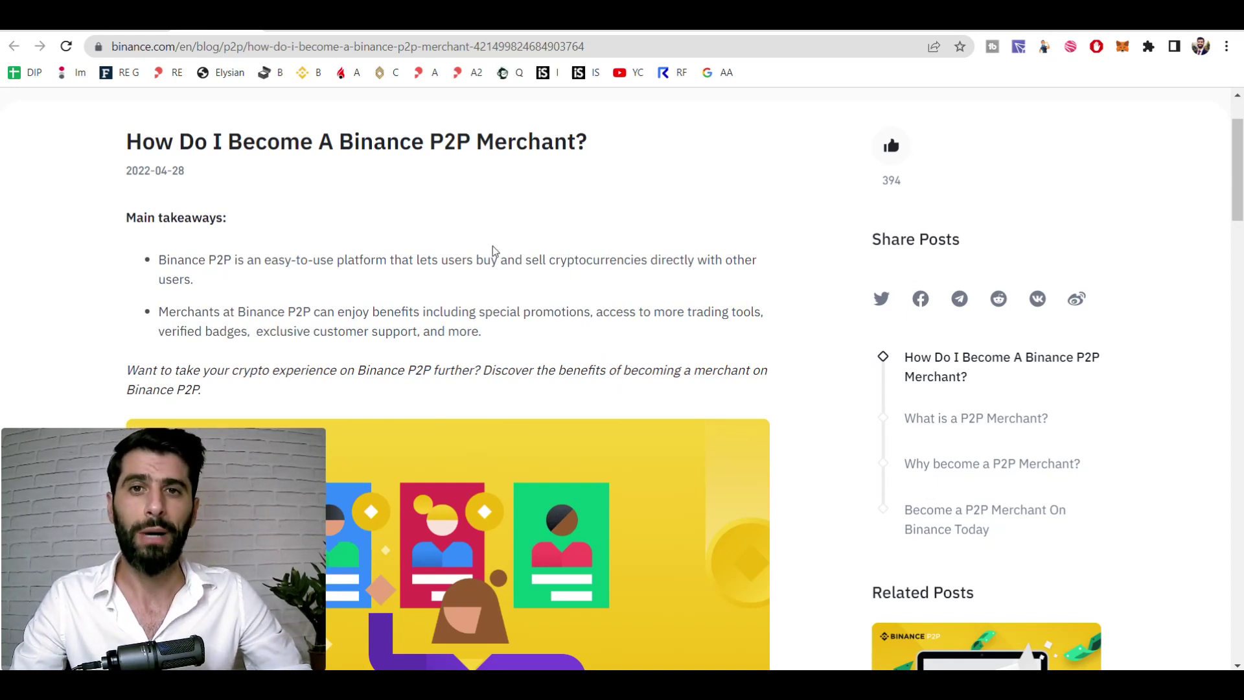
Step: Read the blog article on becoming a Binance P2P merchant, including the sections on what a merchant is and why to become one
scroll(555, 287, down, 1)
scroll(558, 290, down, 2)
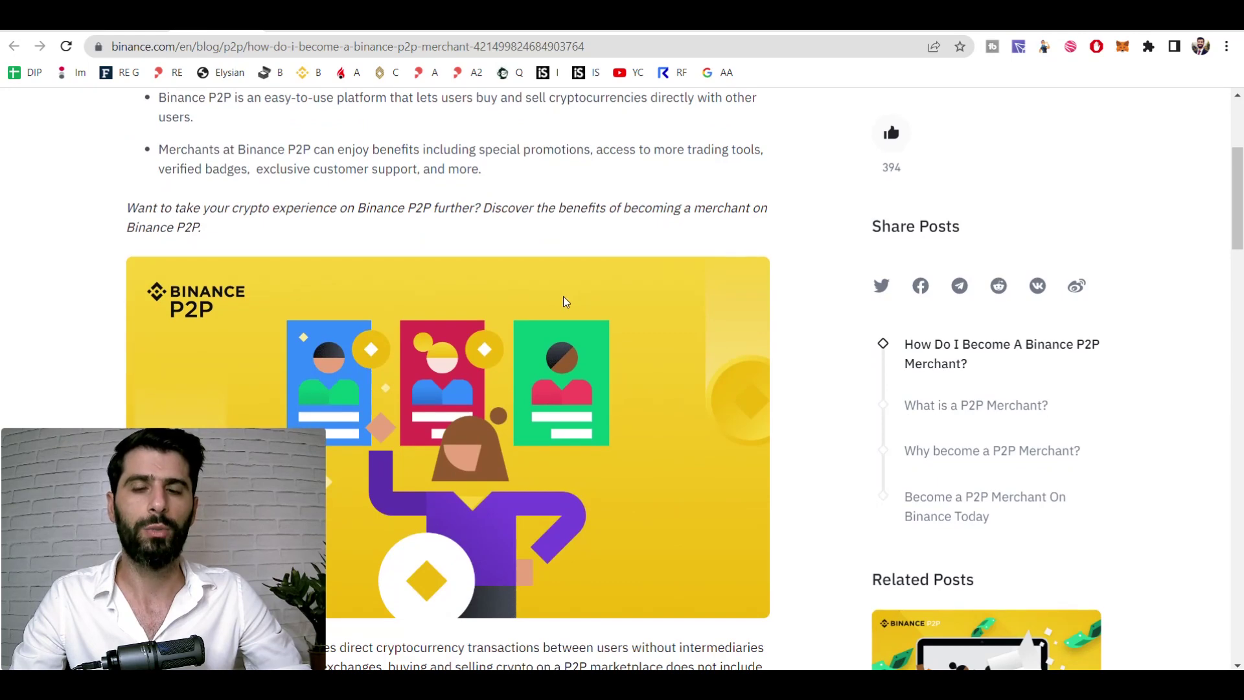
scroll(566, 303, down, 3)
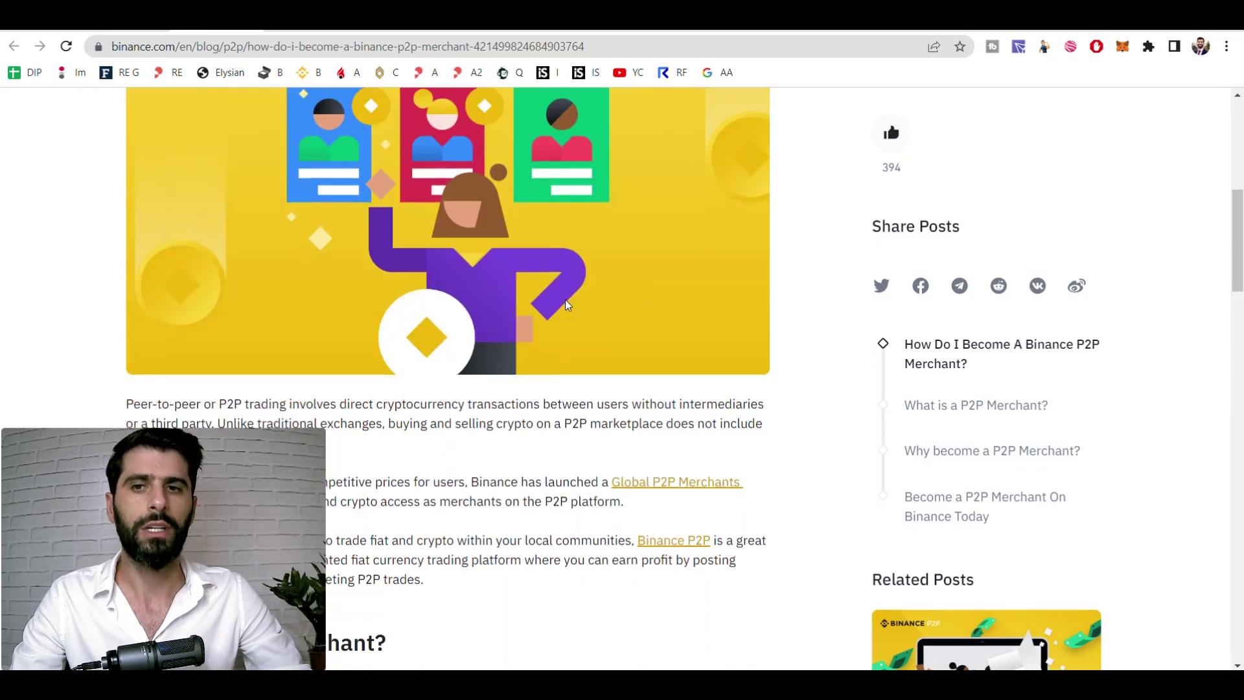
scroll(568, 306, down, 5)
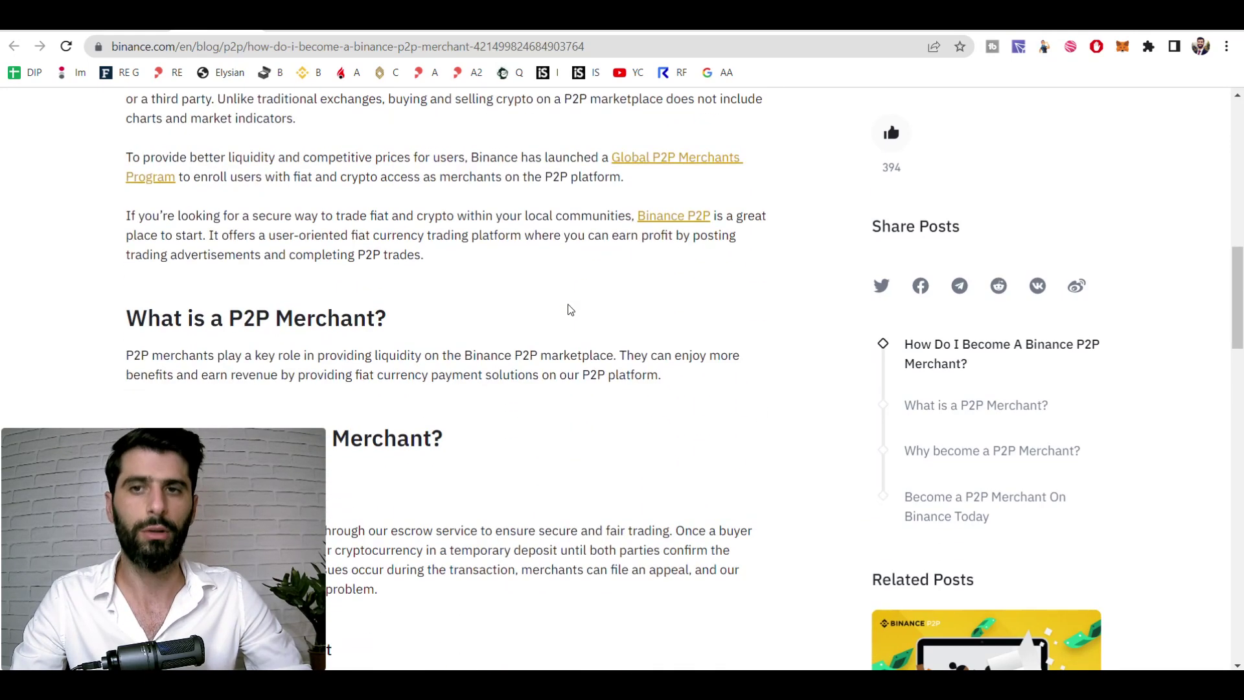
scroll(569, 309, down, 3)
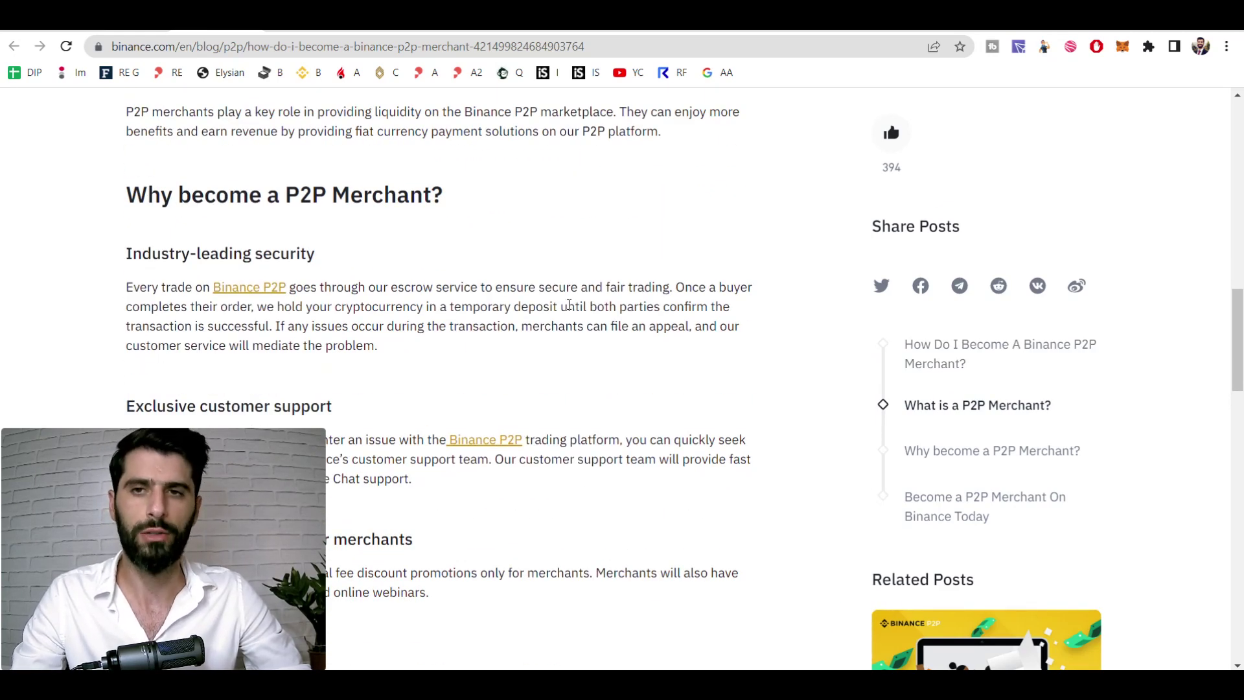
scroll(569, 305, down, 2)
scroll(569, 305, up, 5)
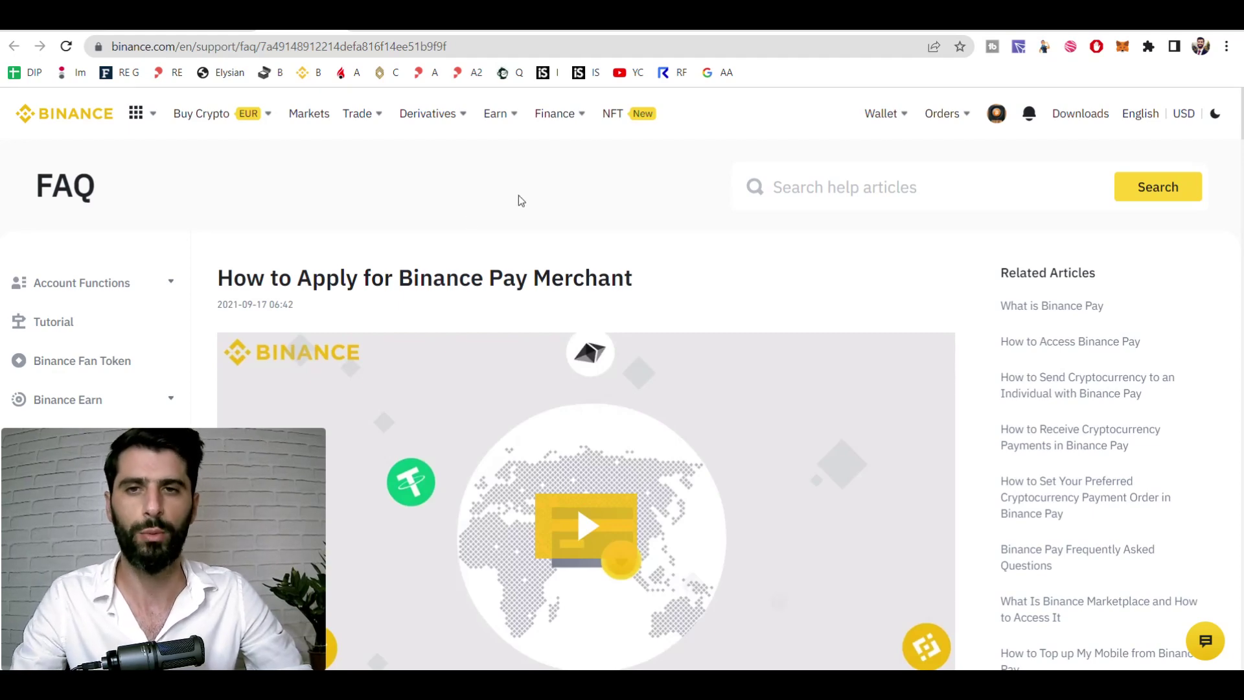
Step: Read the FAQ article on applying for a Binance Pay Merchant account, covering the application stages and instructions
scroll(519, 196, down, 2)
scroll(519, 195, down, 12)
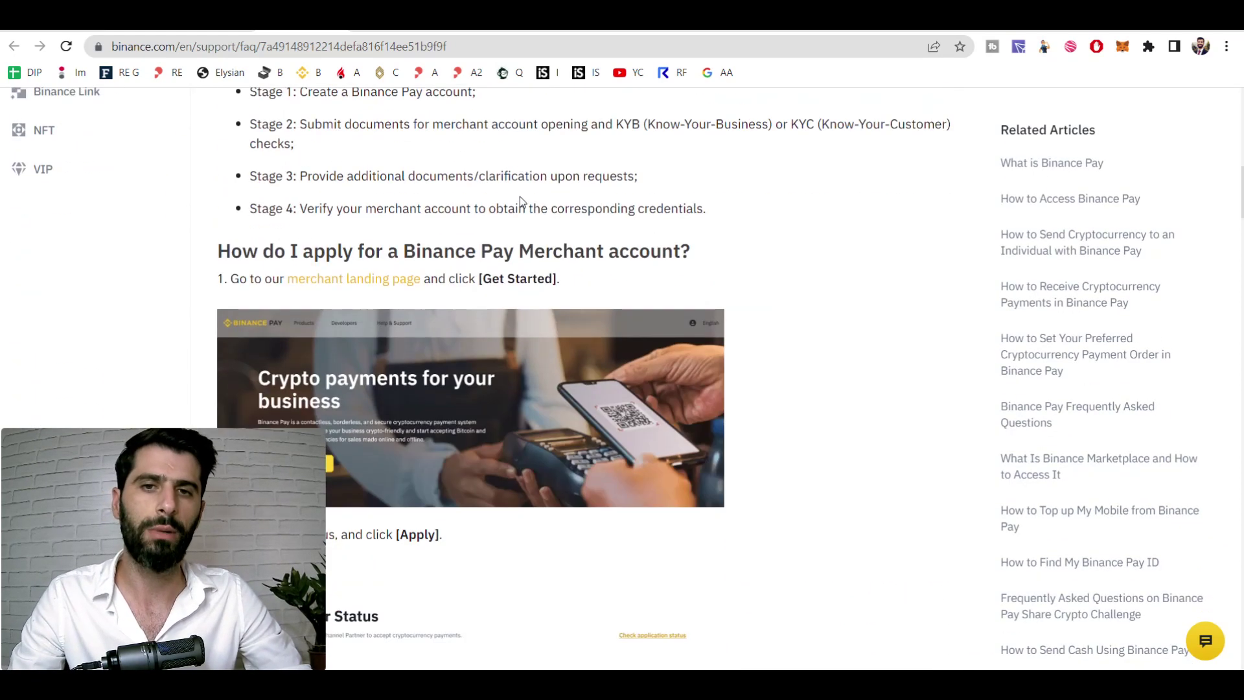
scroll(520, 196, down, 2)
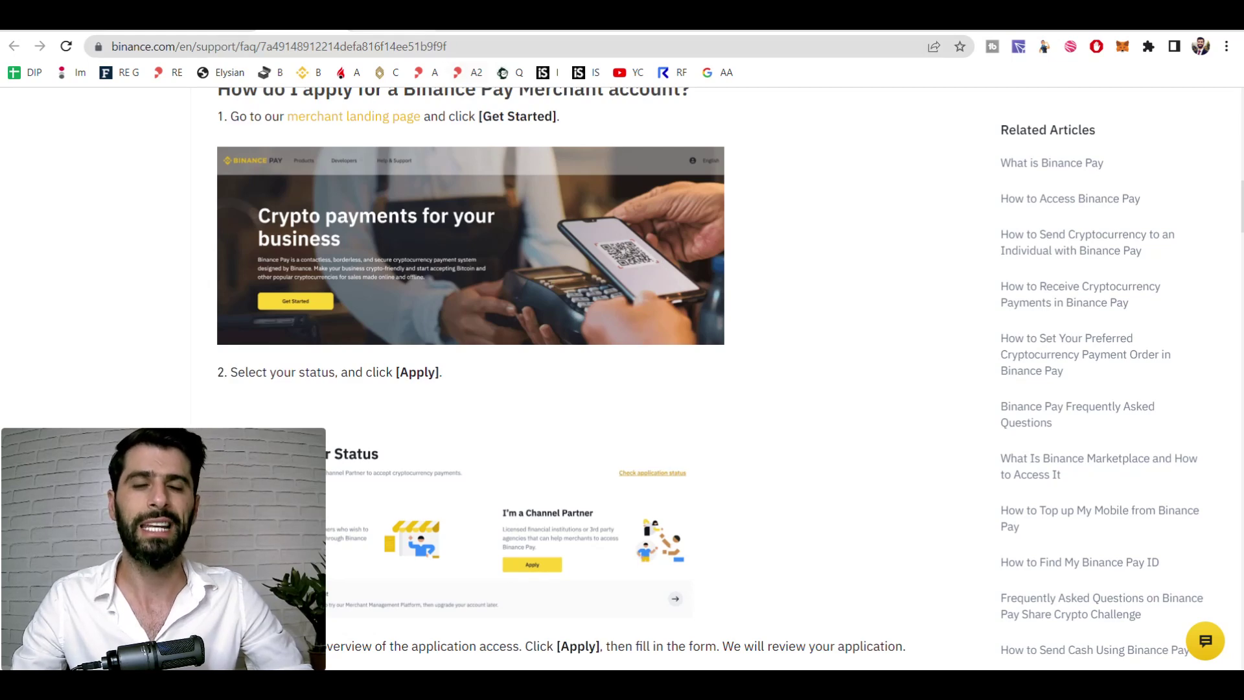
Step: Switch to the Binance Pay merchant portal and review the Merchant Application checklist and contract-signing terms
click(415, 16)
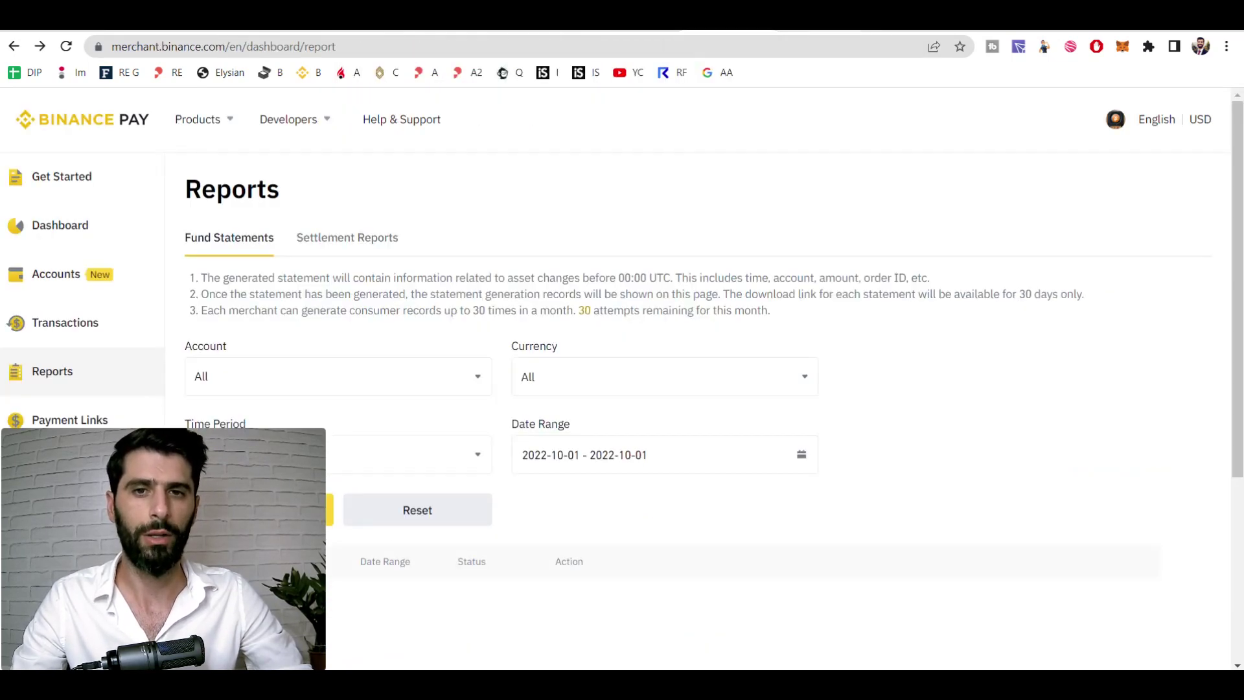
click(70, 420)
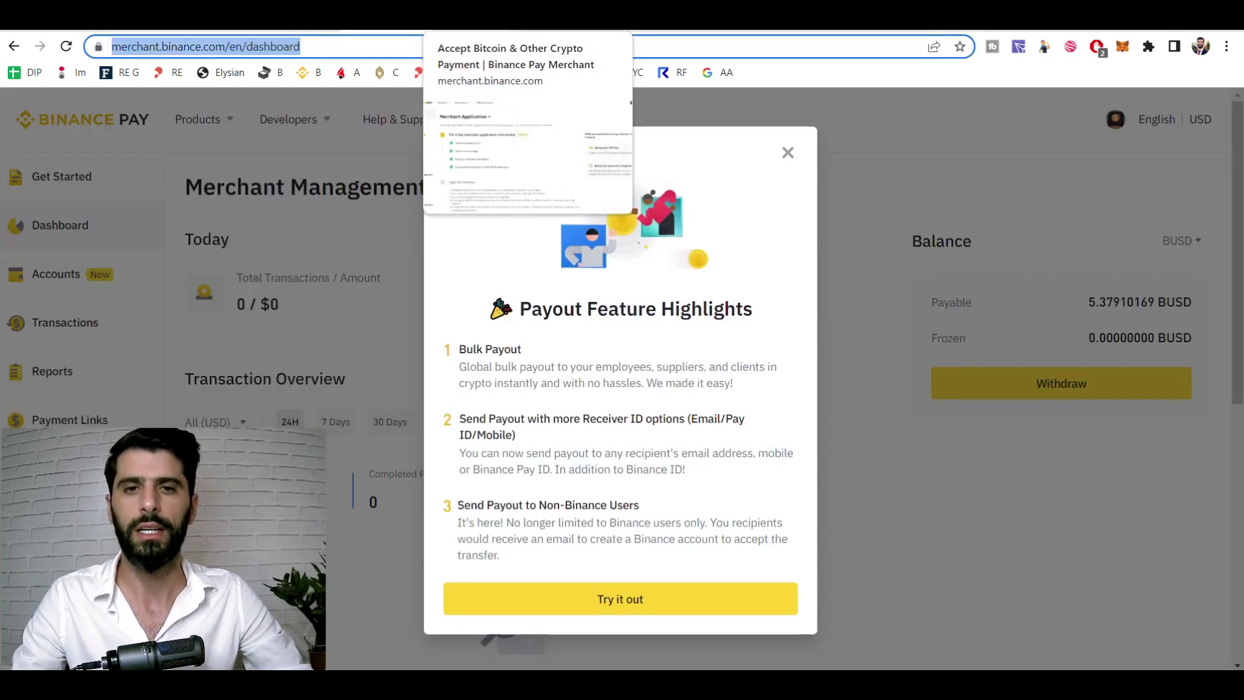
key(alt+Left)
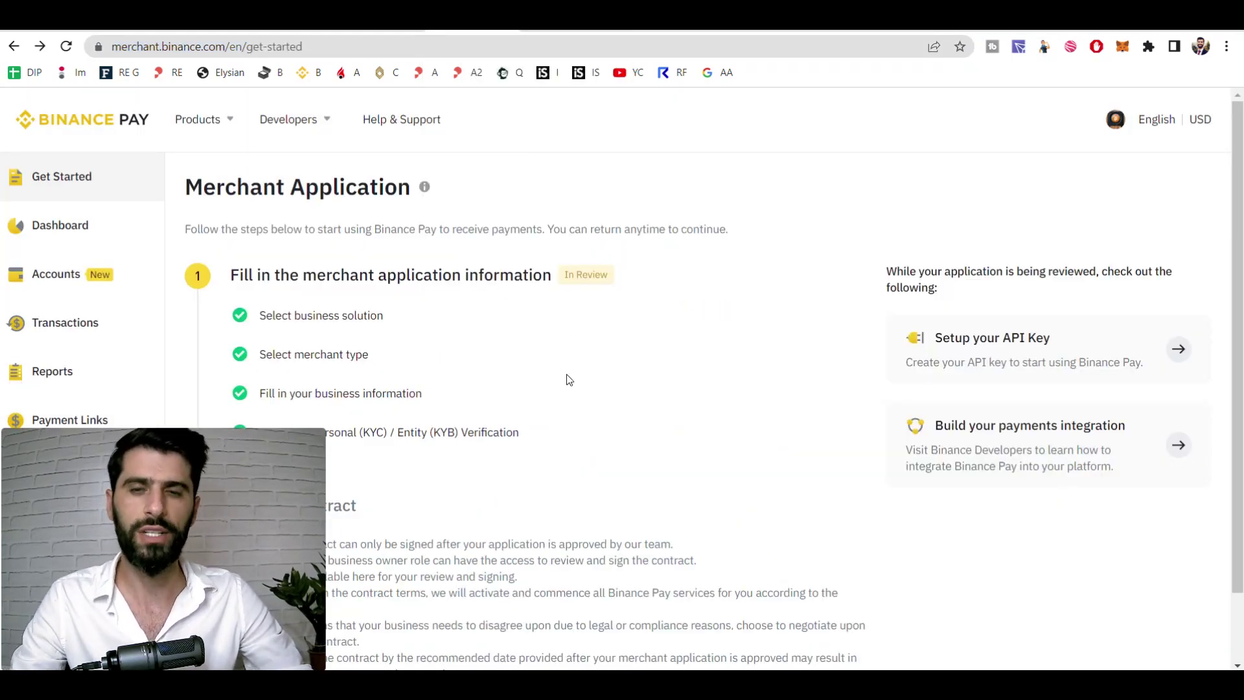
scroll(567, 378, down, 2)
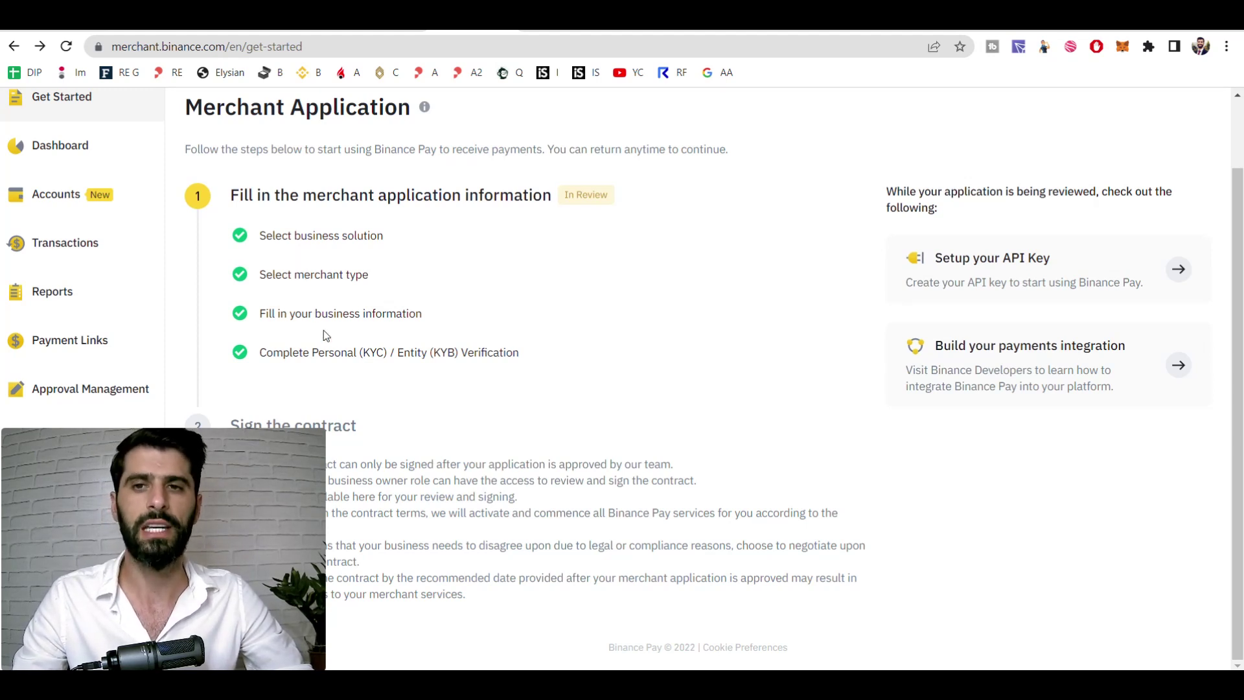
scroll(512, 382, up, 2)
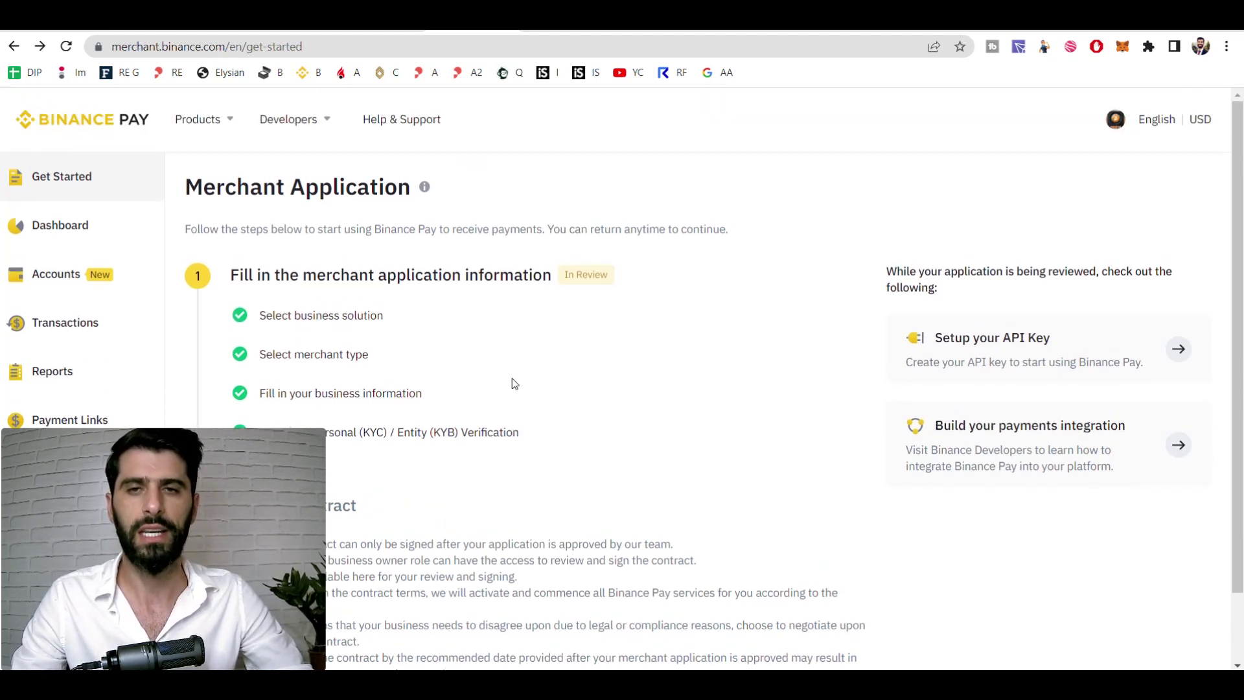
scroll(520, 344, down, 2)
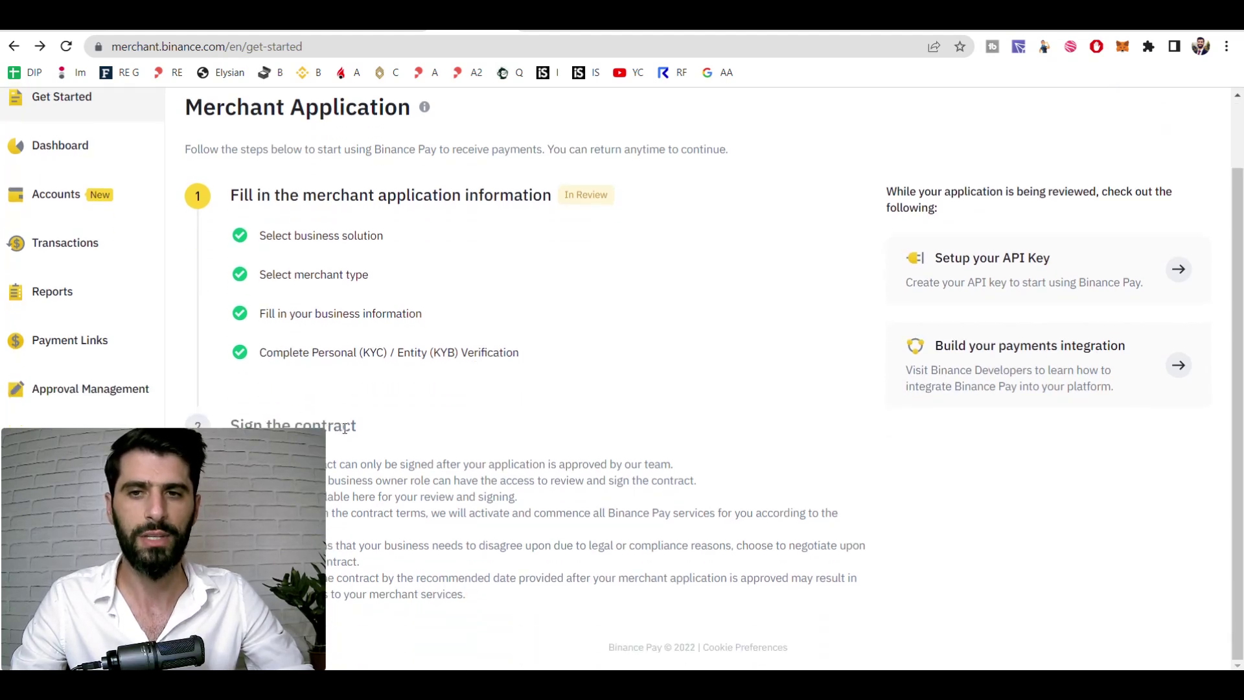
scroll(613, 370, up, 1)
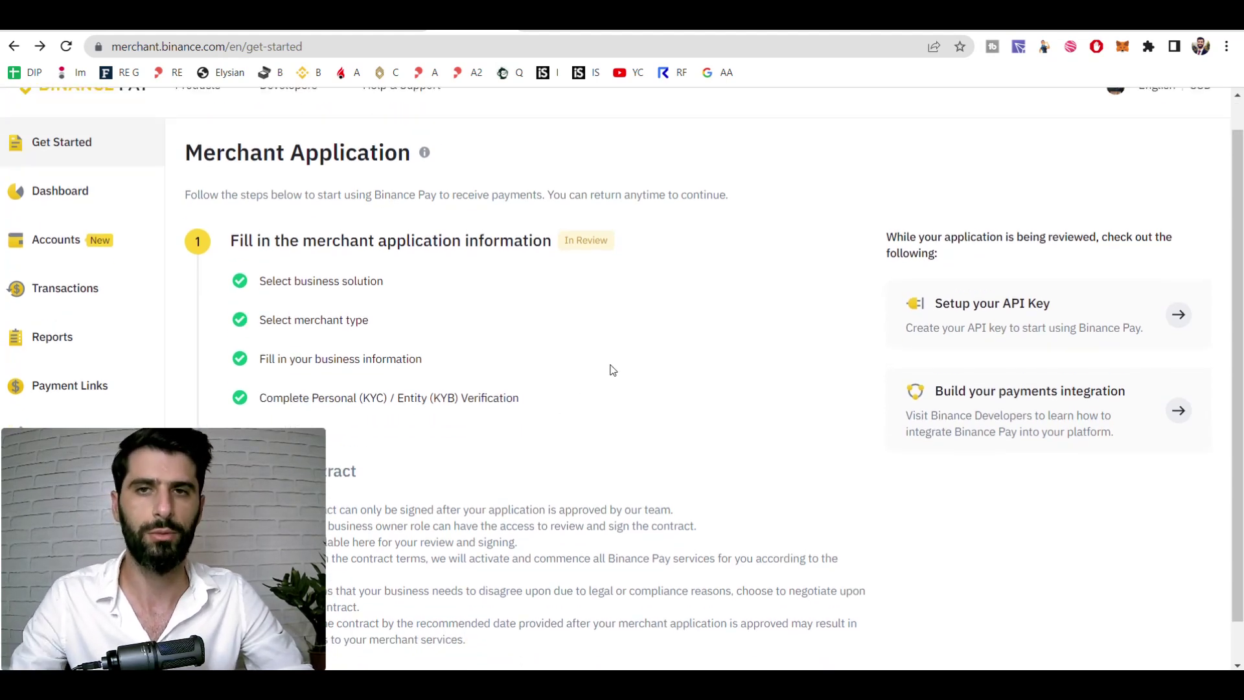
scroll(613, 370, up, 2)
Step: Look through the merchant portal's Accounts, Transactions and Reports pages
click(56, 273)
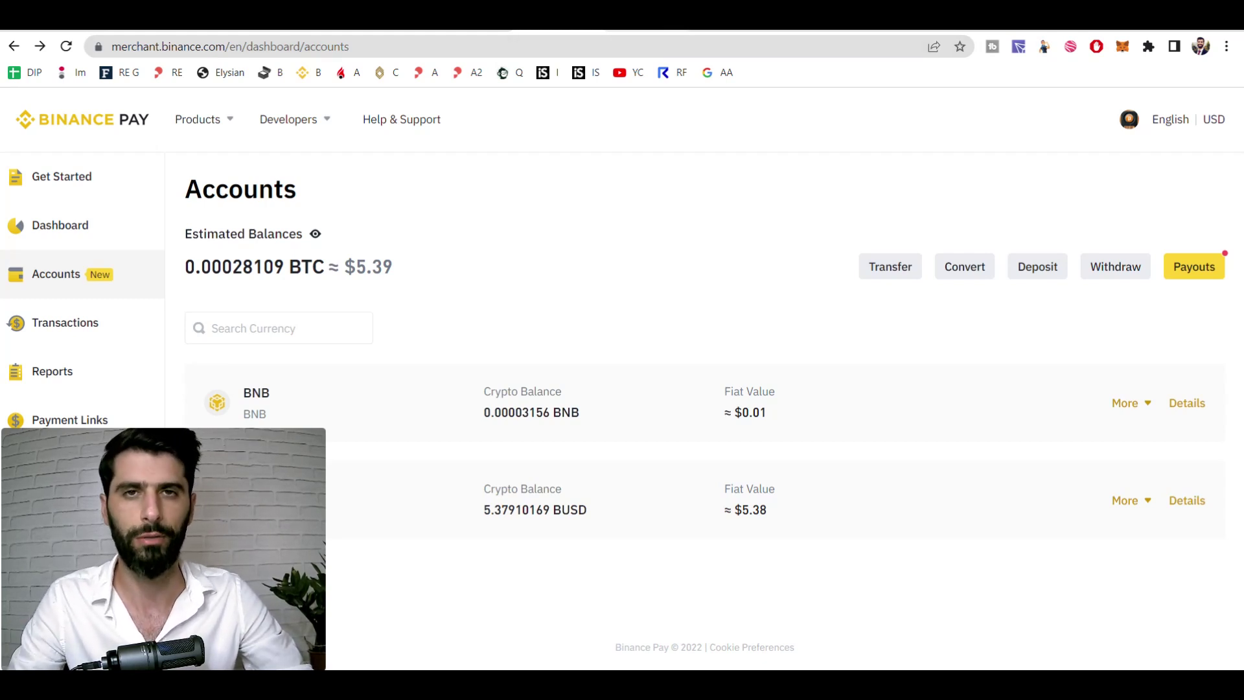
click(65, 322)
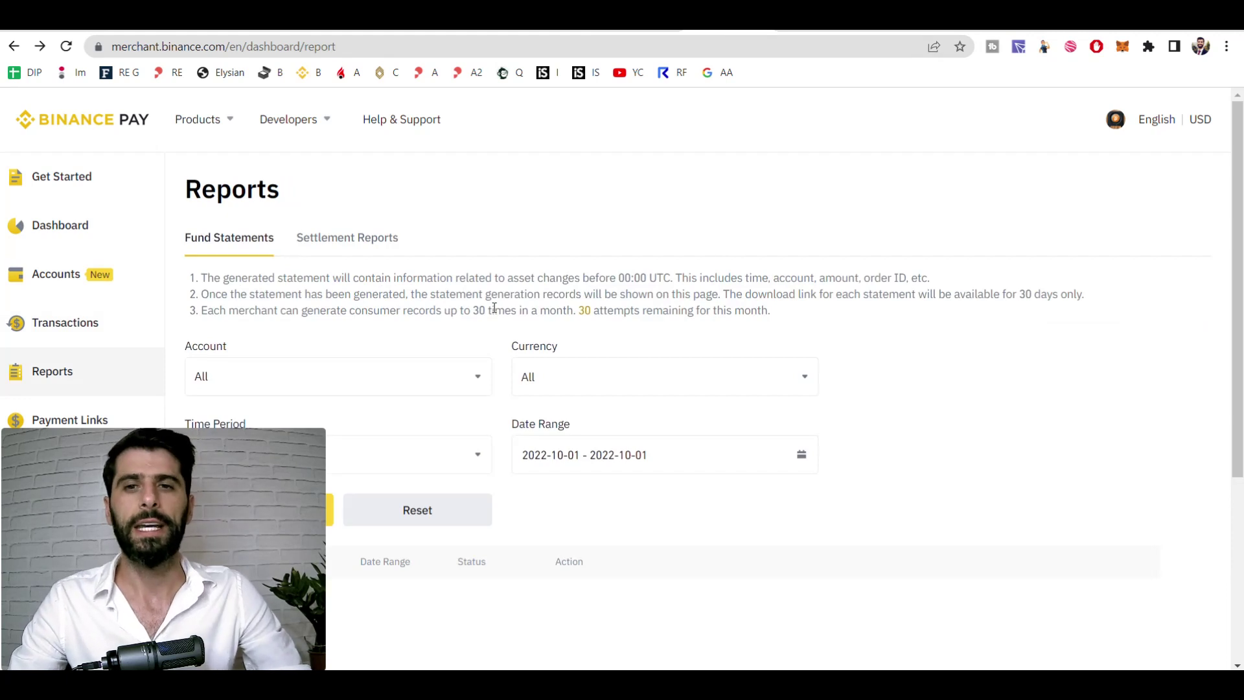
scroll(495, 308, down, 1)
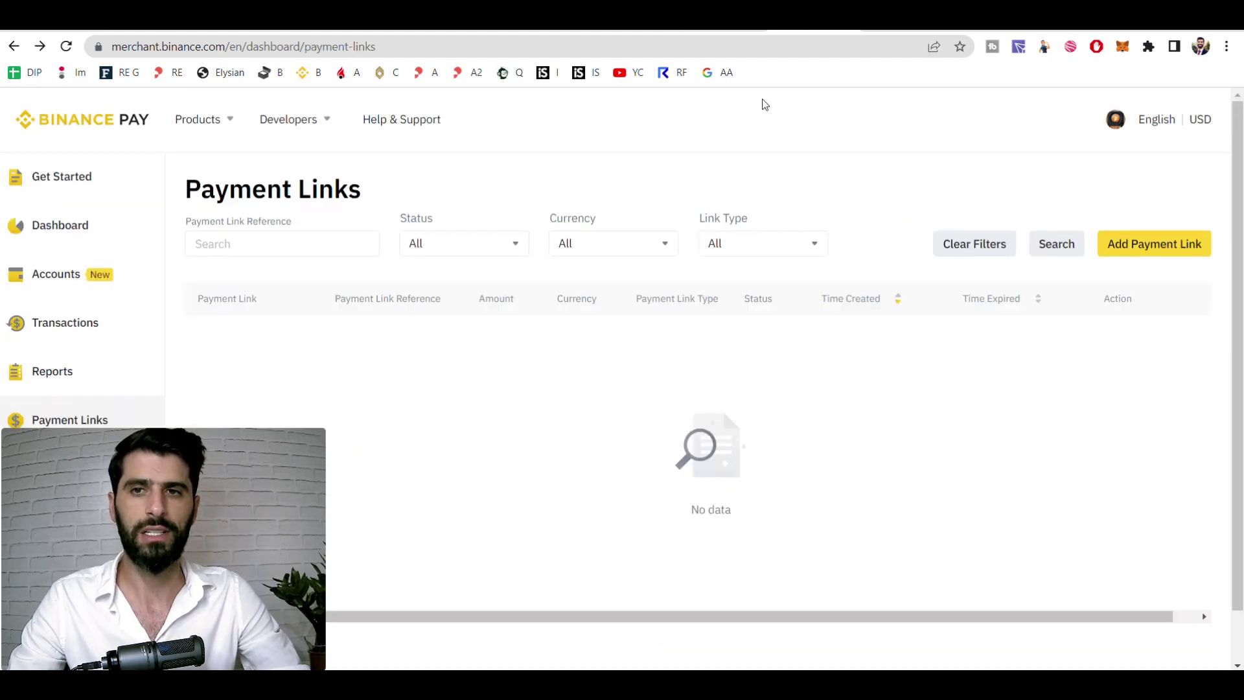
Step: Start adding a single-payment link and go through its reference, product name and product detail fields
click(1141, 249)
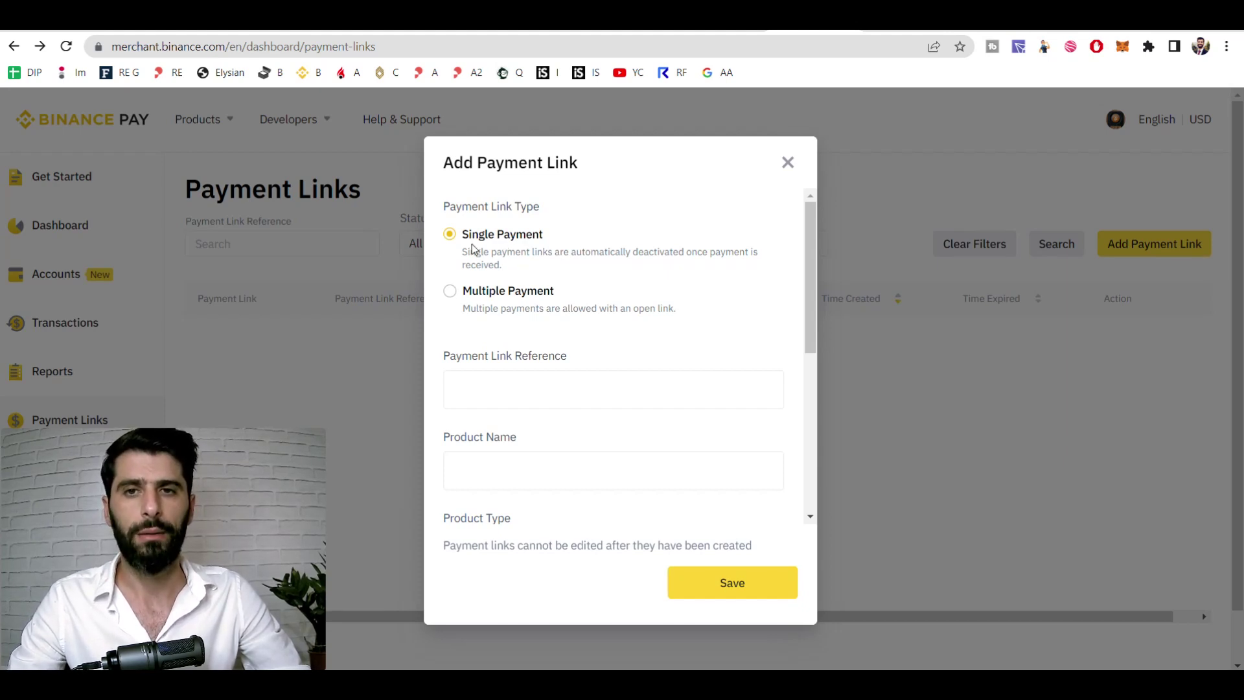
click(480, 376)
scroll(544, 383, down, 1)
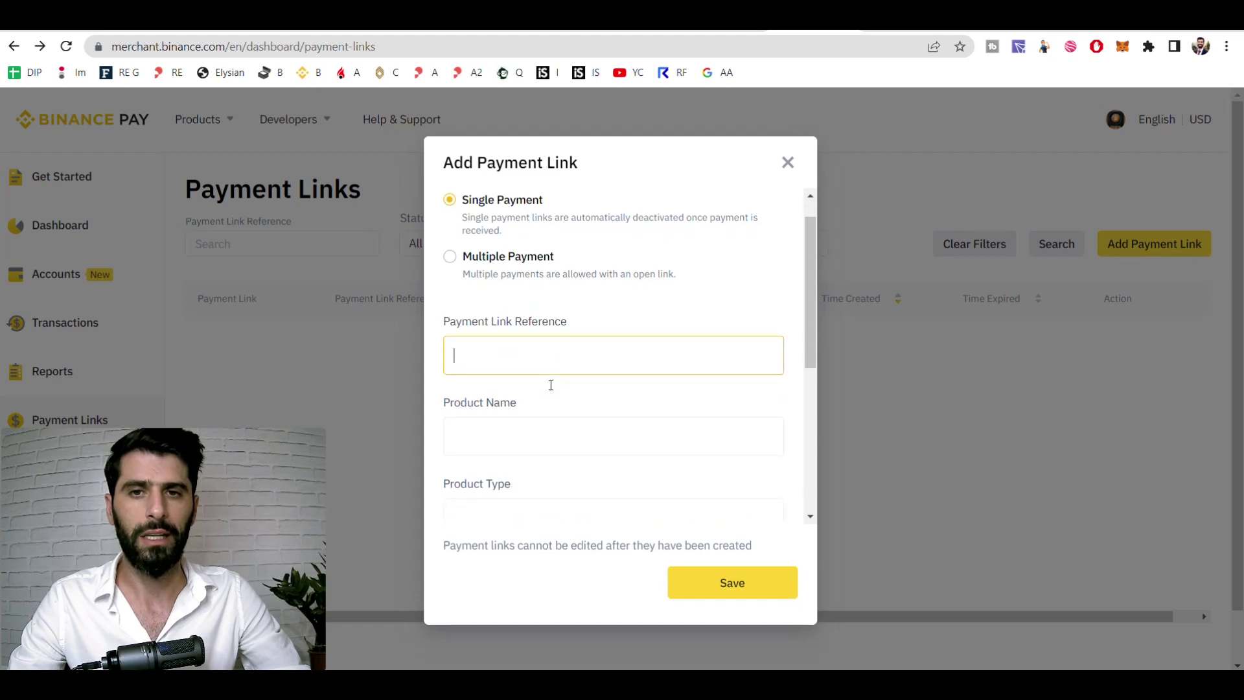
scroll(551, 385, down, 2)
click(512, 298)
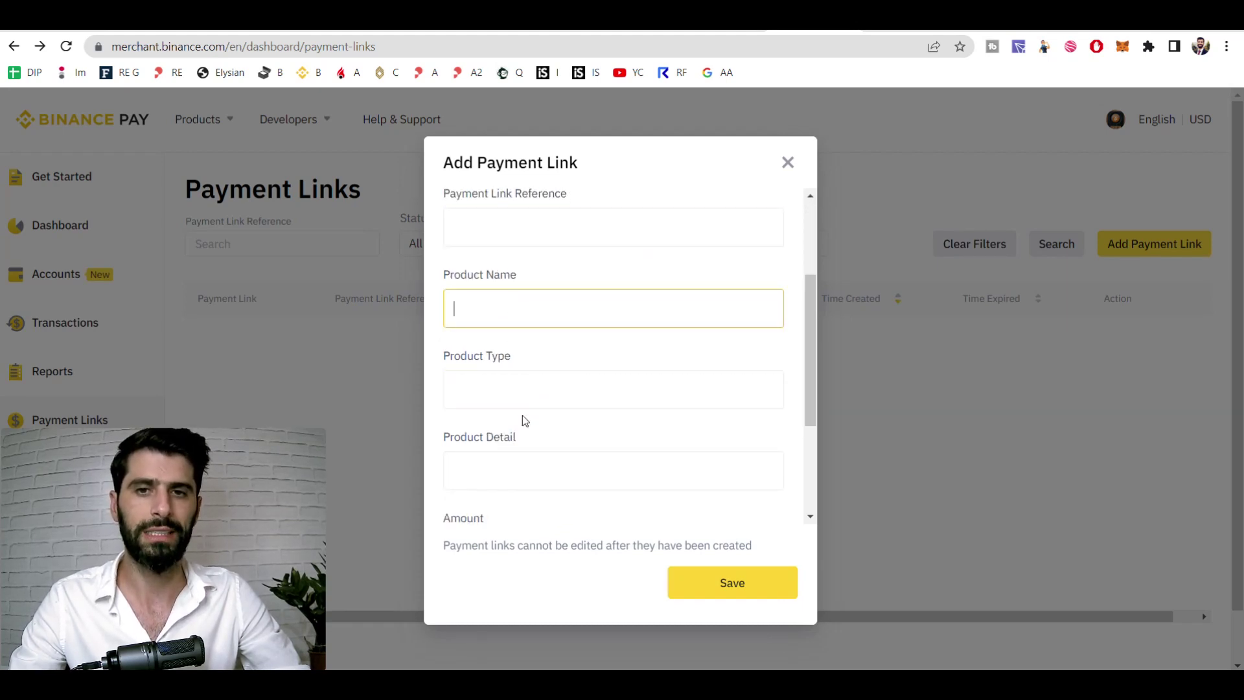
scroll(522, 414, down, 3)
click(512, 314)
Step: Set the payment link's amount to 100 BUSD and choose a custom validity period
click(737, 400)
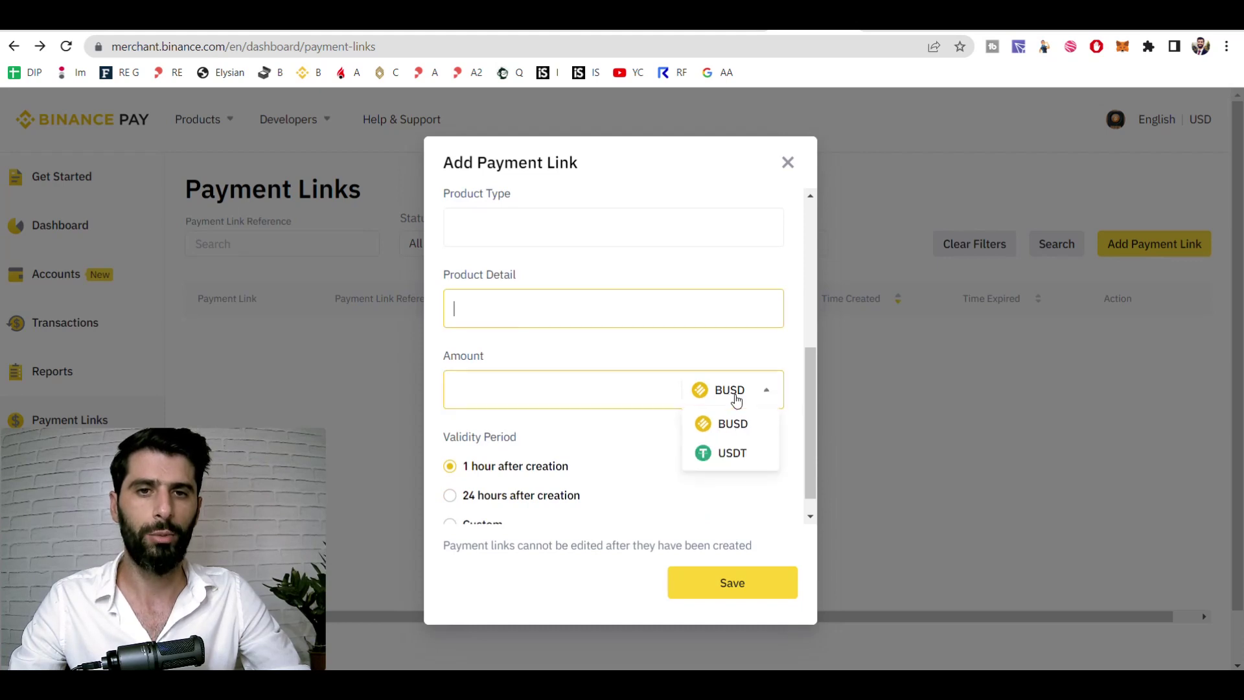
click(569, 391)
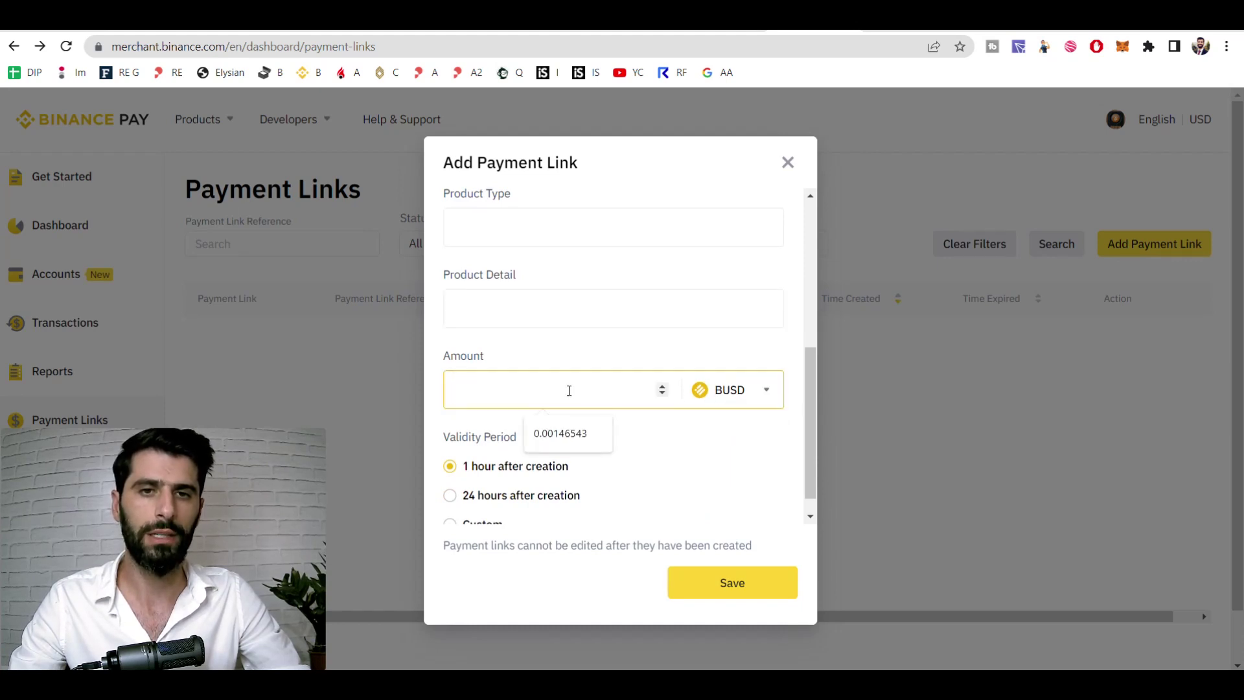
text(100)
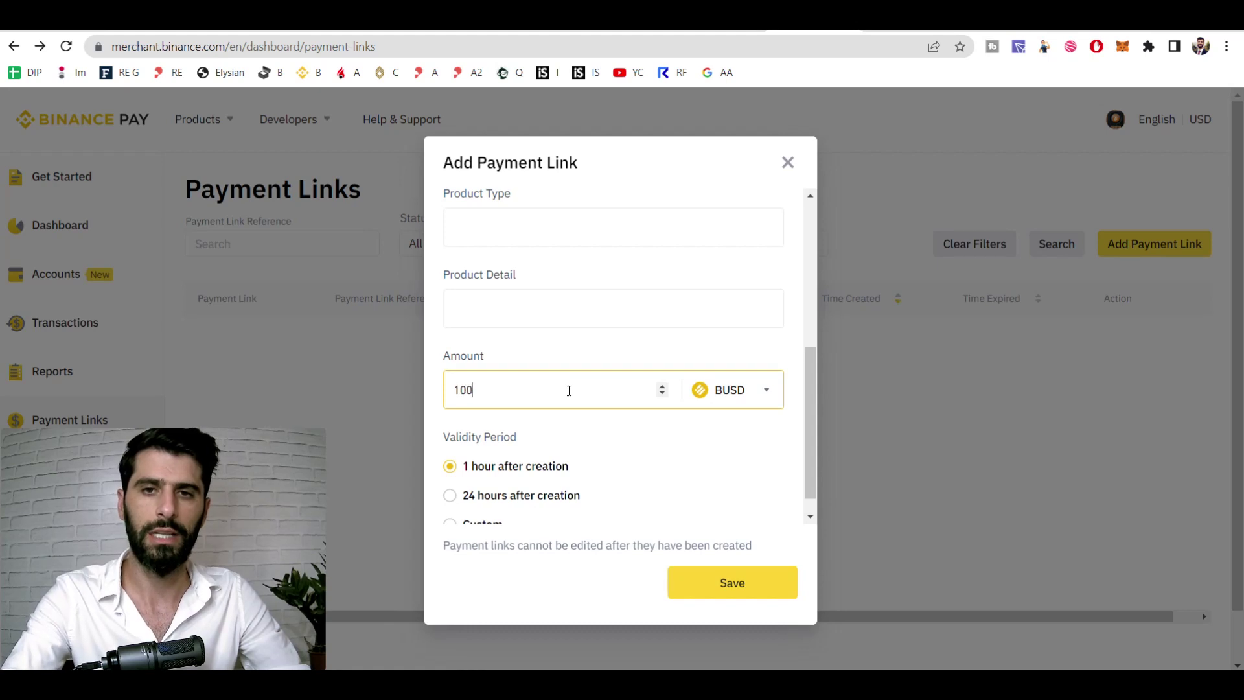
scroll(564, 453, down, 1)
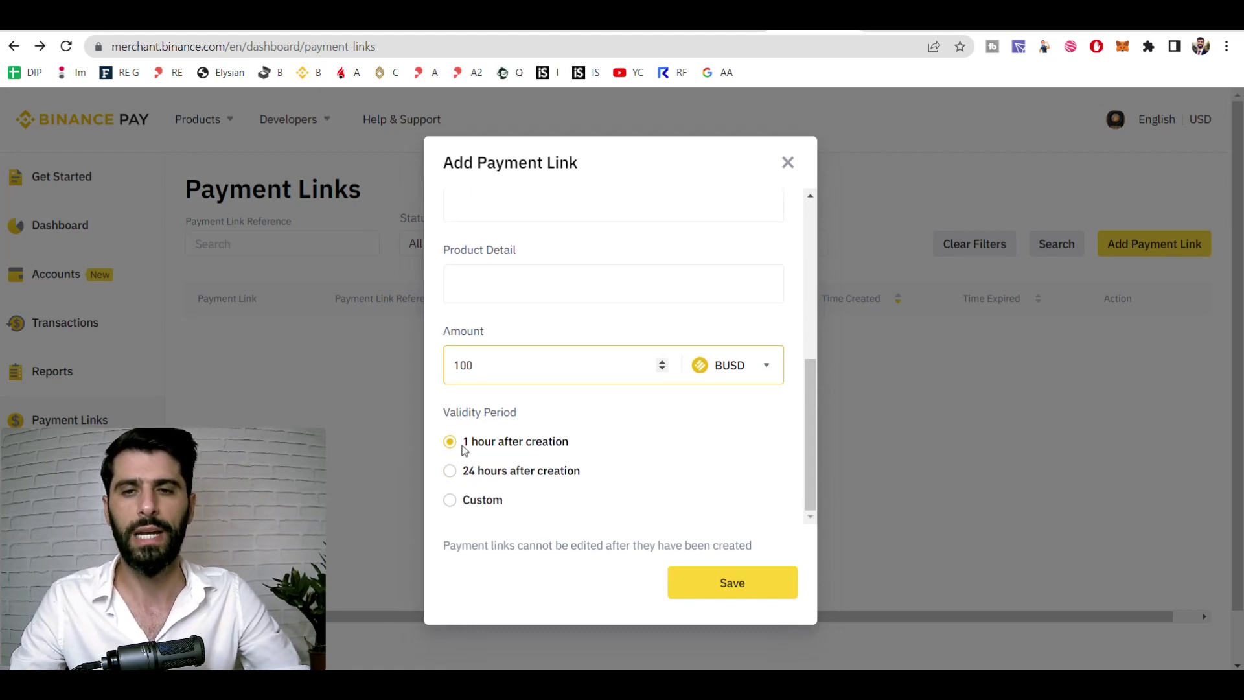
click(452, 499)
scroll(551, 456, down, 1)
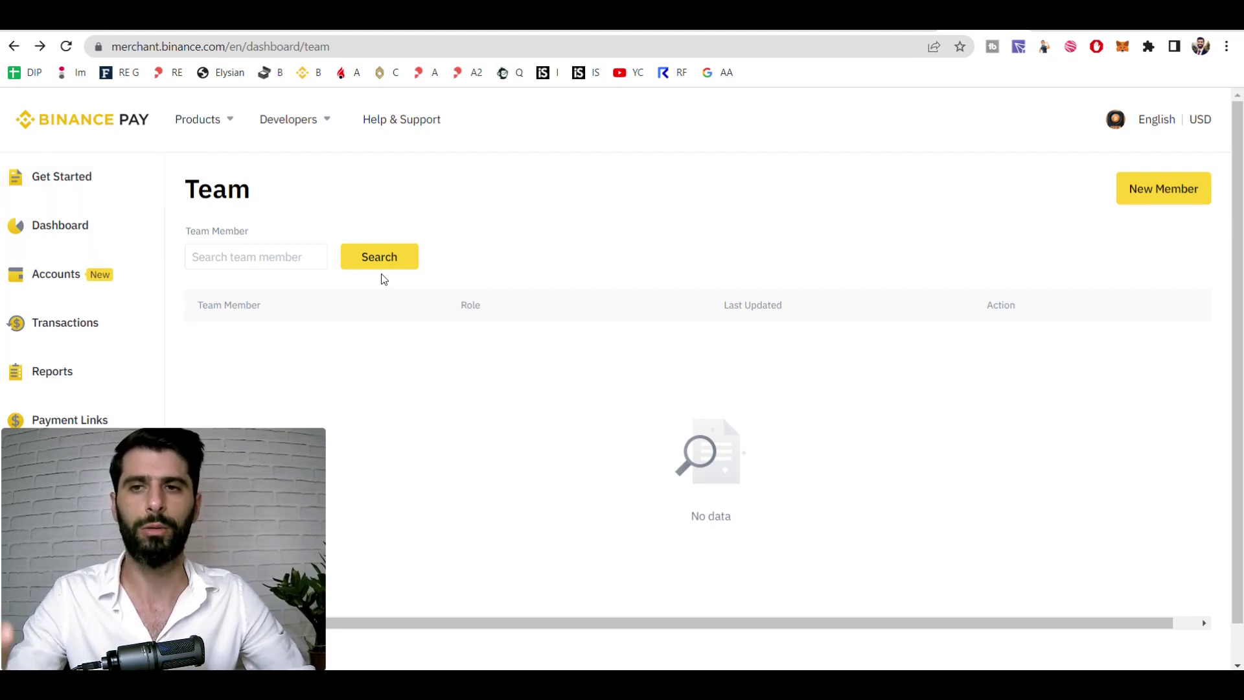
Step: Look over the merchant portal's Team page
scroll(586, 287, down, 1)
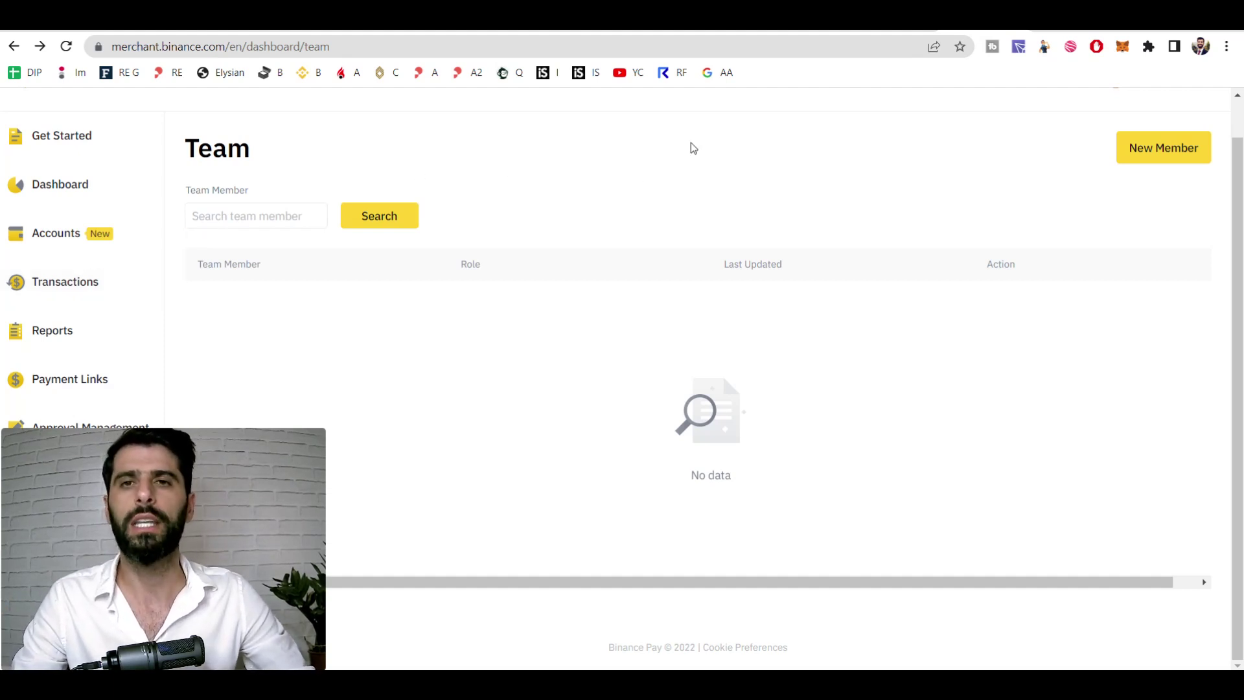
scroll(691, 148, up, 1)
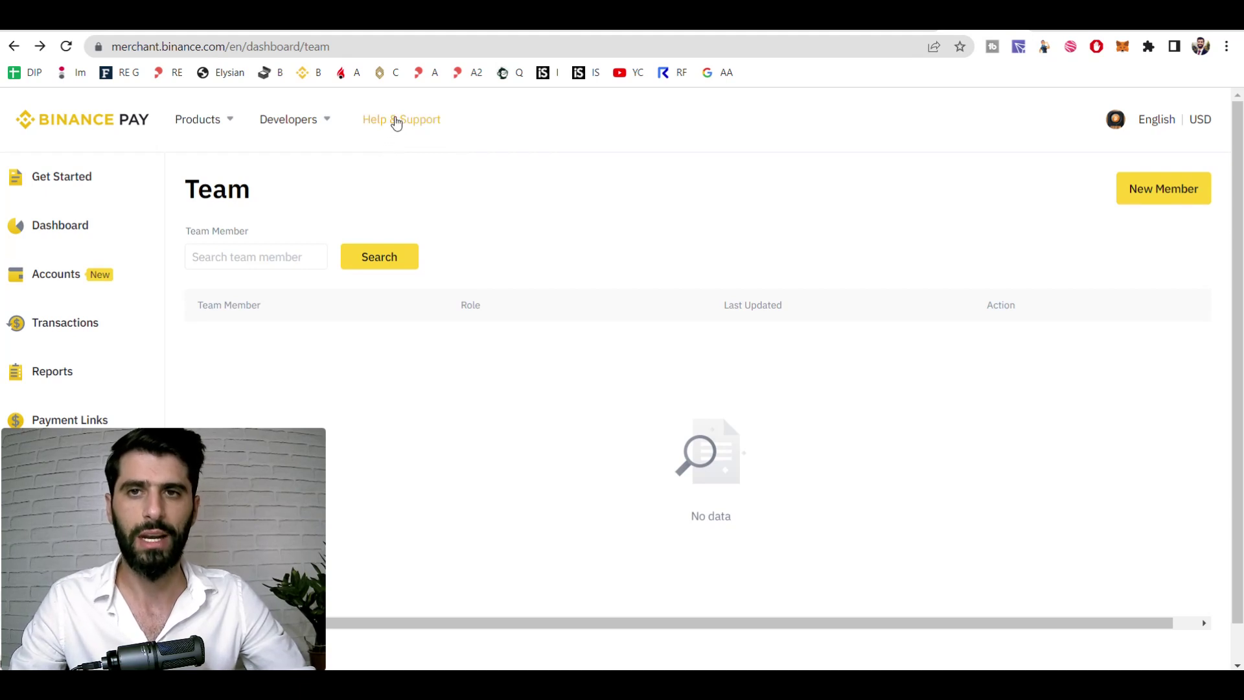
Step: Switch to YouTube and browse the Binance Tutorials playlist and the details of its first video
key(ctrl+Tab)
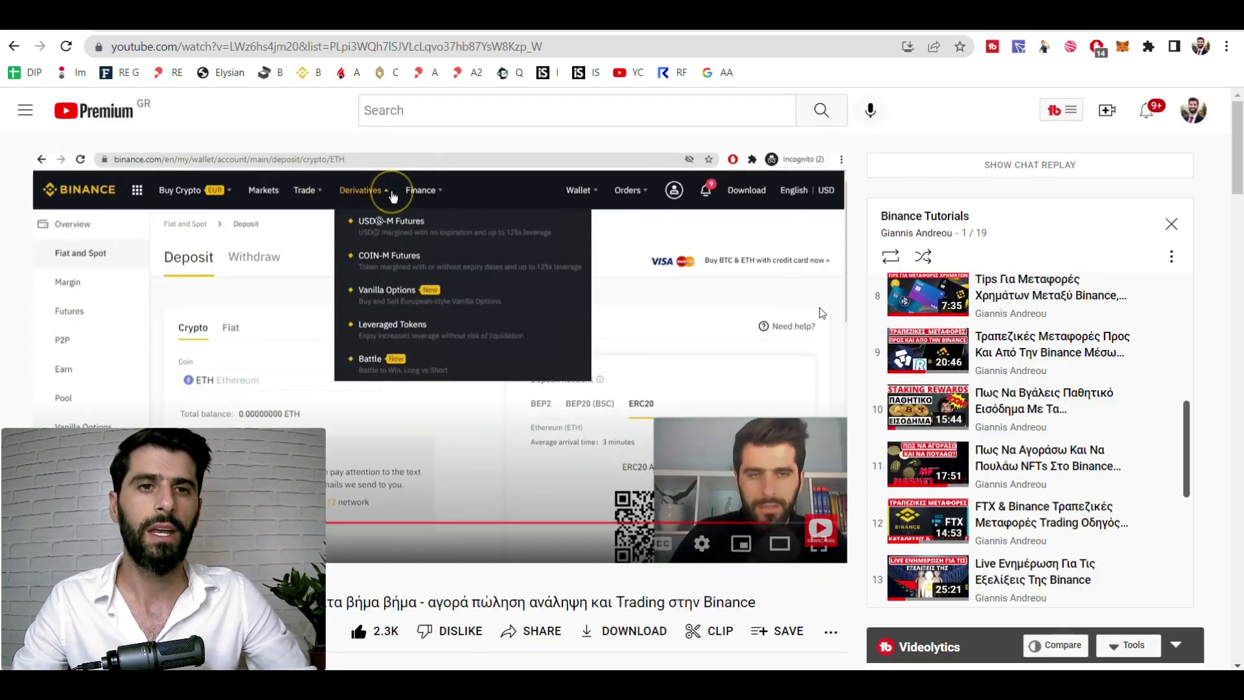
scroll(1035, 416, up, 5)
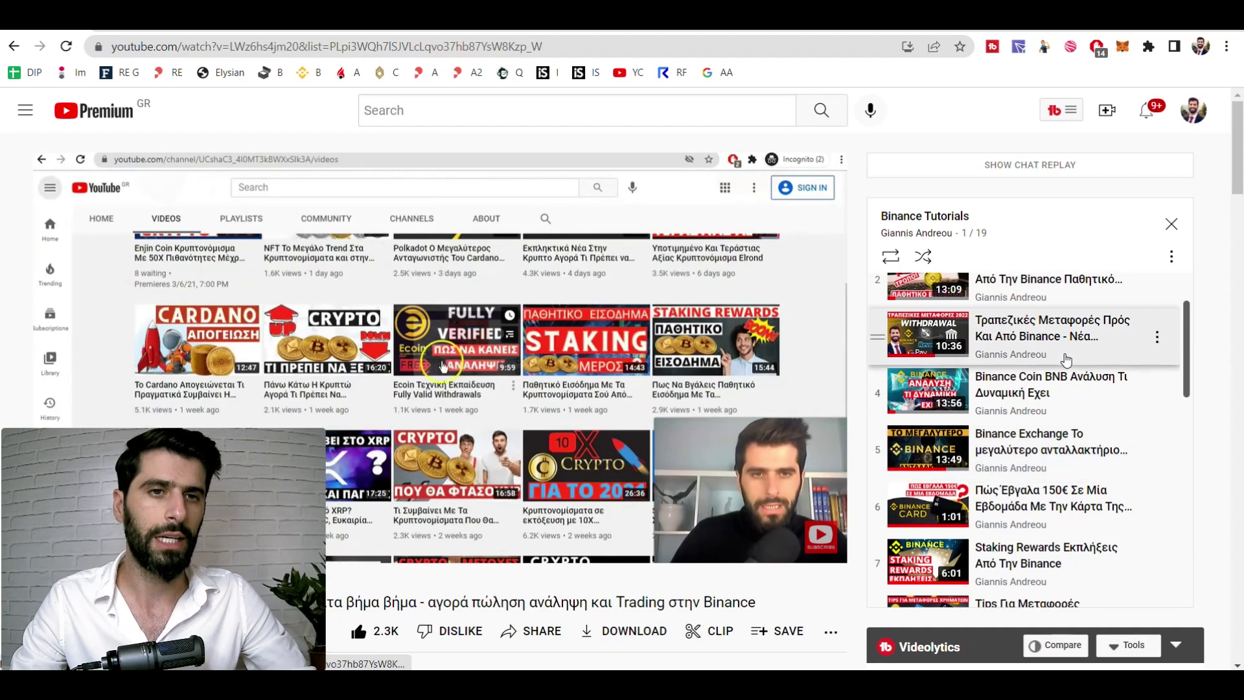
scroll(1066, 360, down, 10)
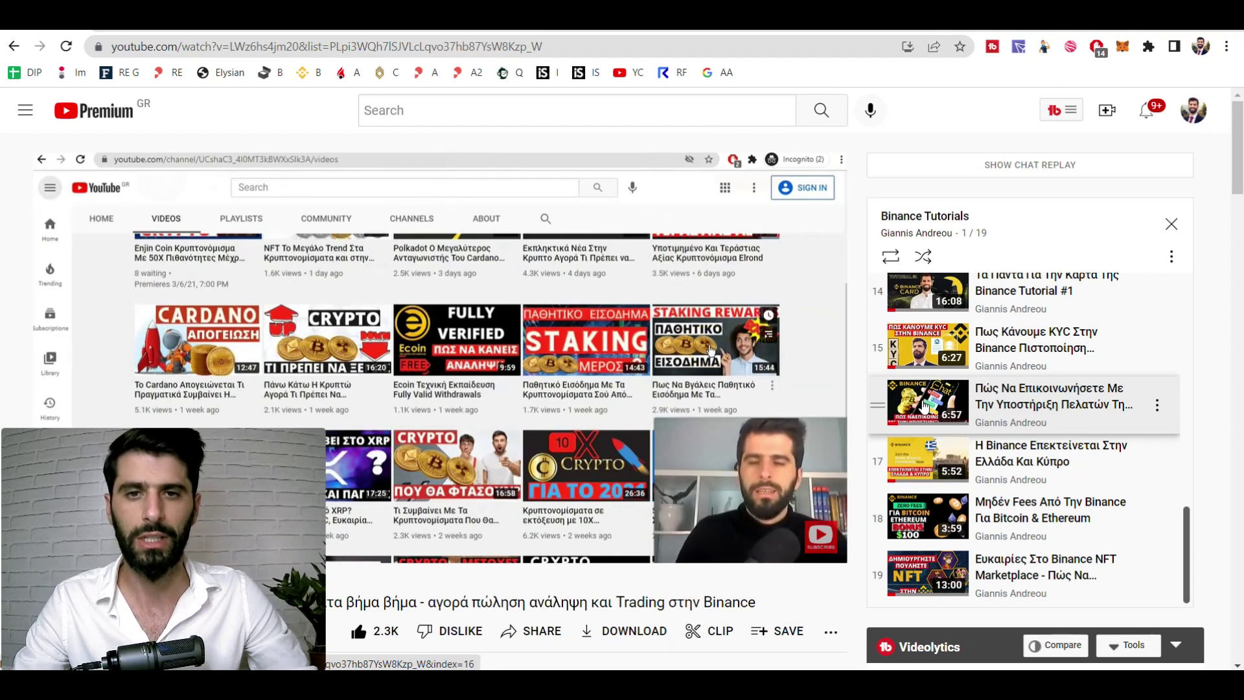
click(836, 398)
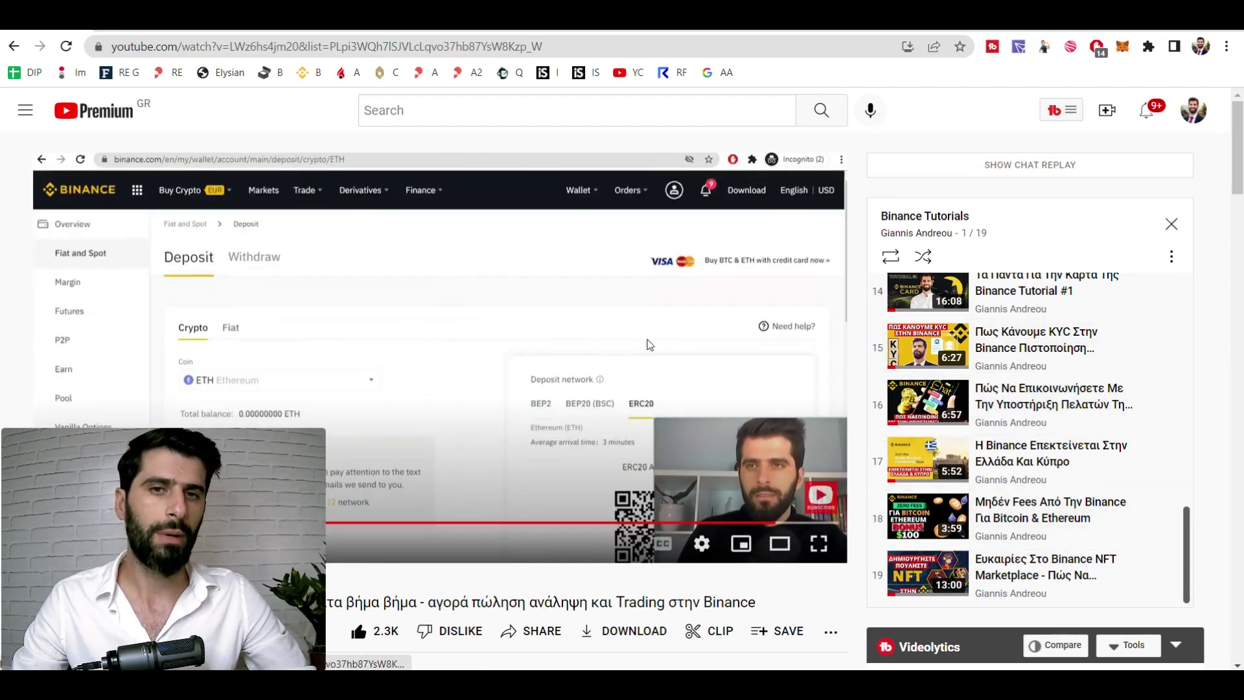
scroll(541, 340, down, 3)
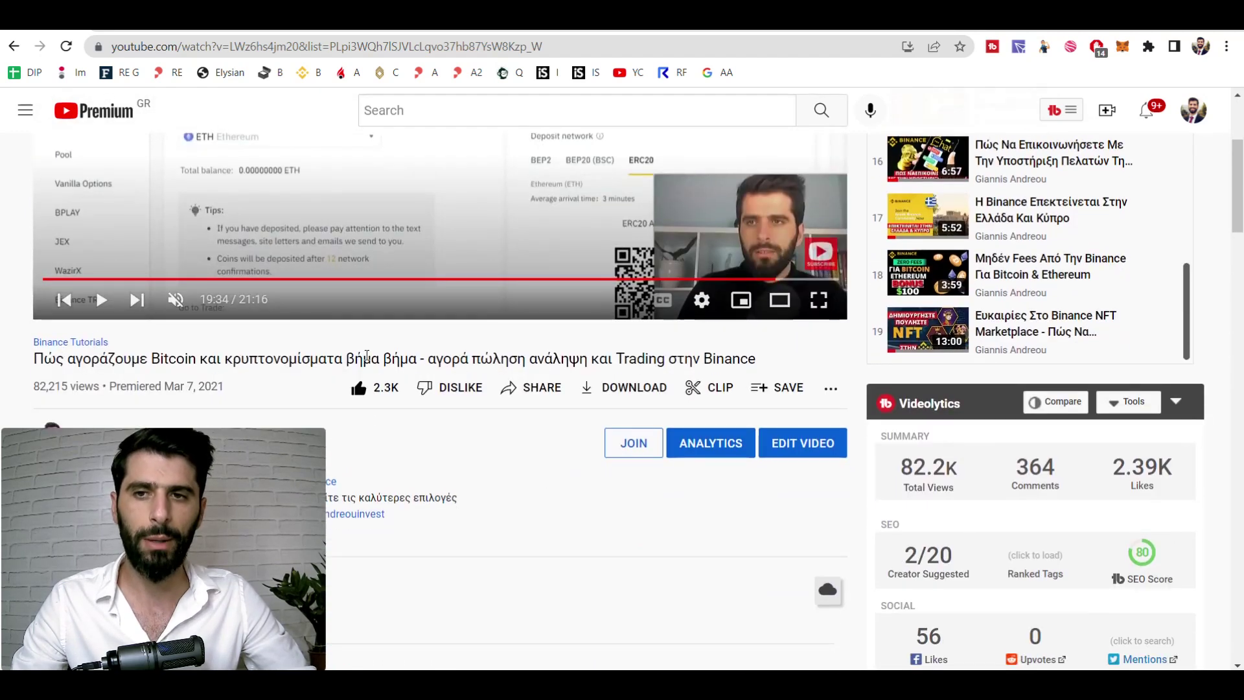
scroll(456, 381, up, 3)
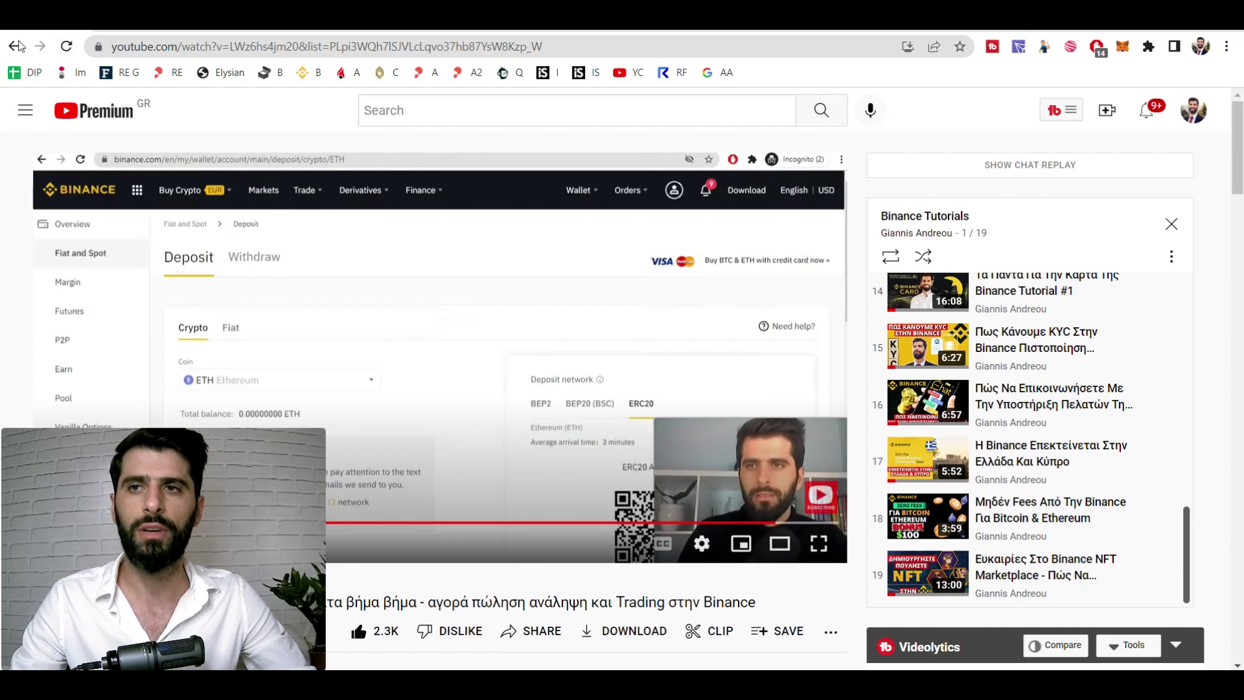
Step: Return to the YouTube channel, view its home and videos sections, and review the social links on the creator's Linktree page
click(13, 48)
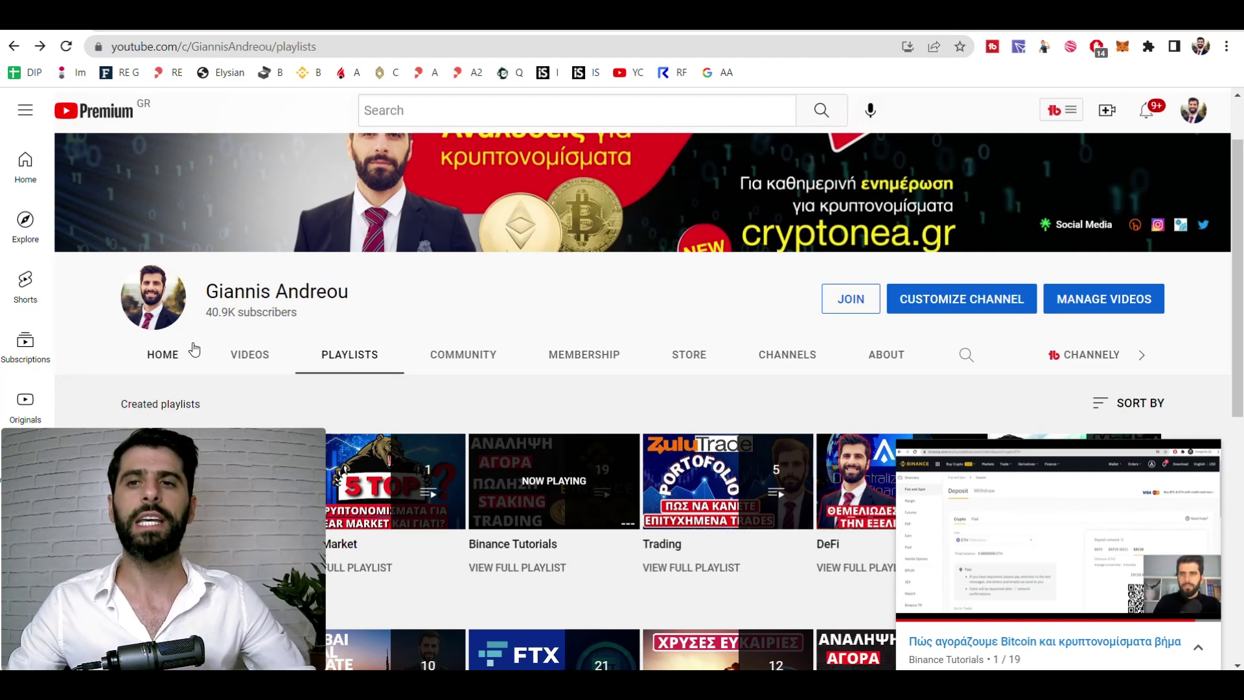
click(166, 356)
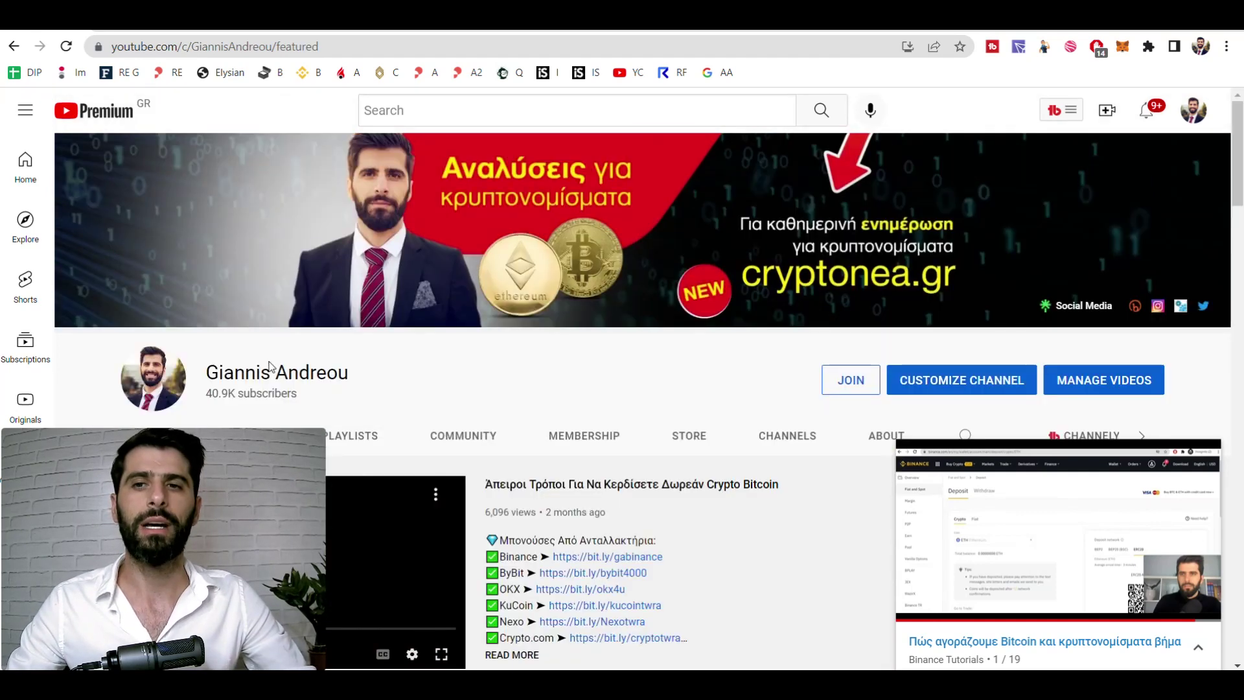
scroll(258, 275, down, 2)
click(259, 278)
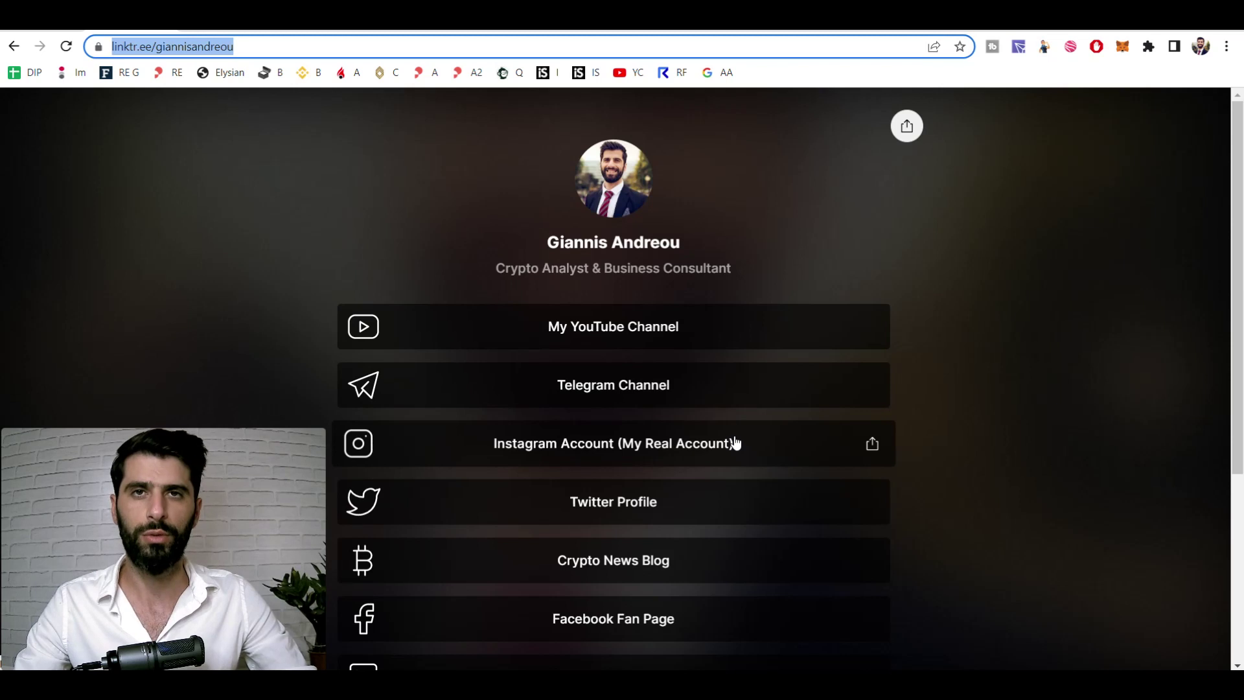
scroll(737, 443, down, 1)
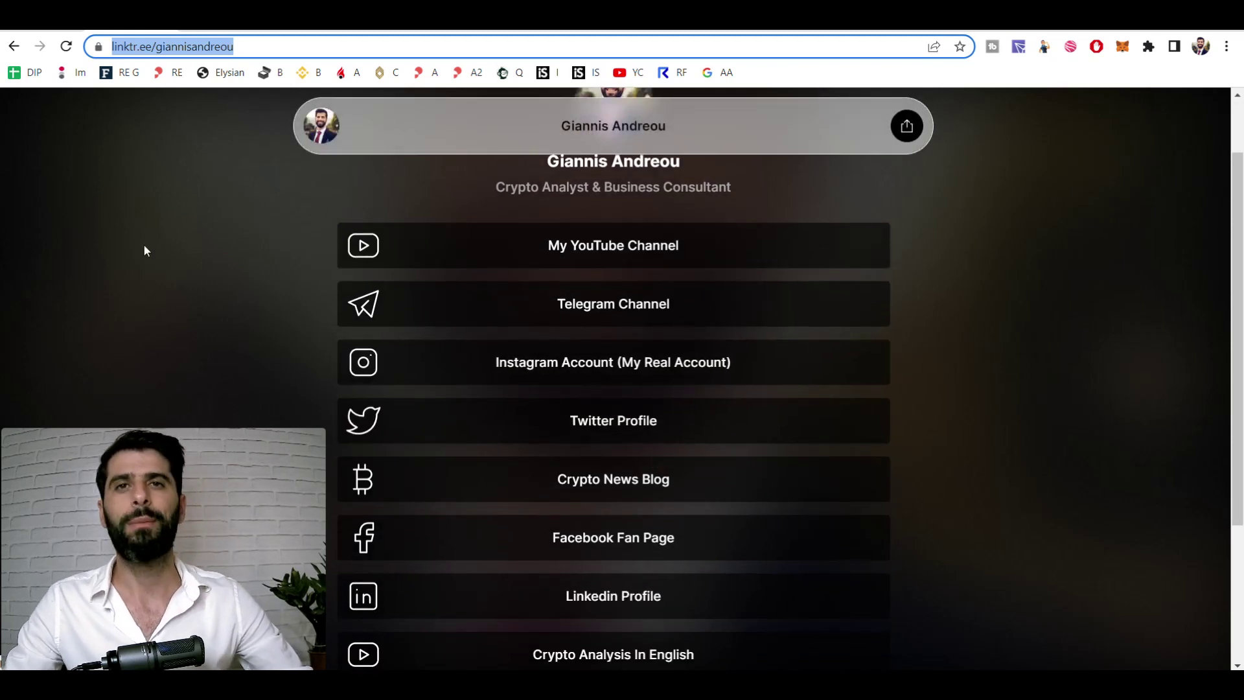
scroll(139, 236, up, 1)
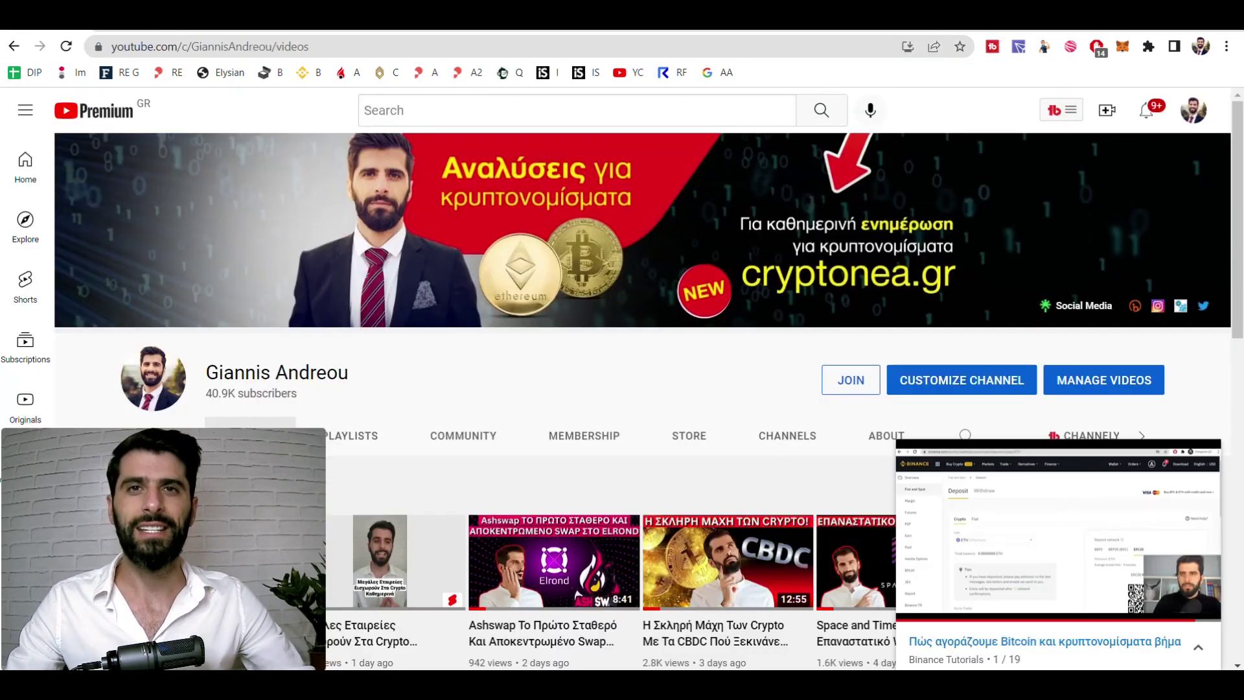